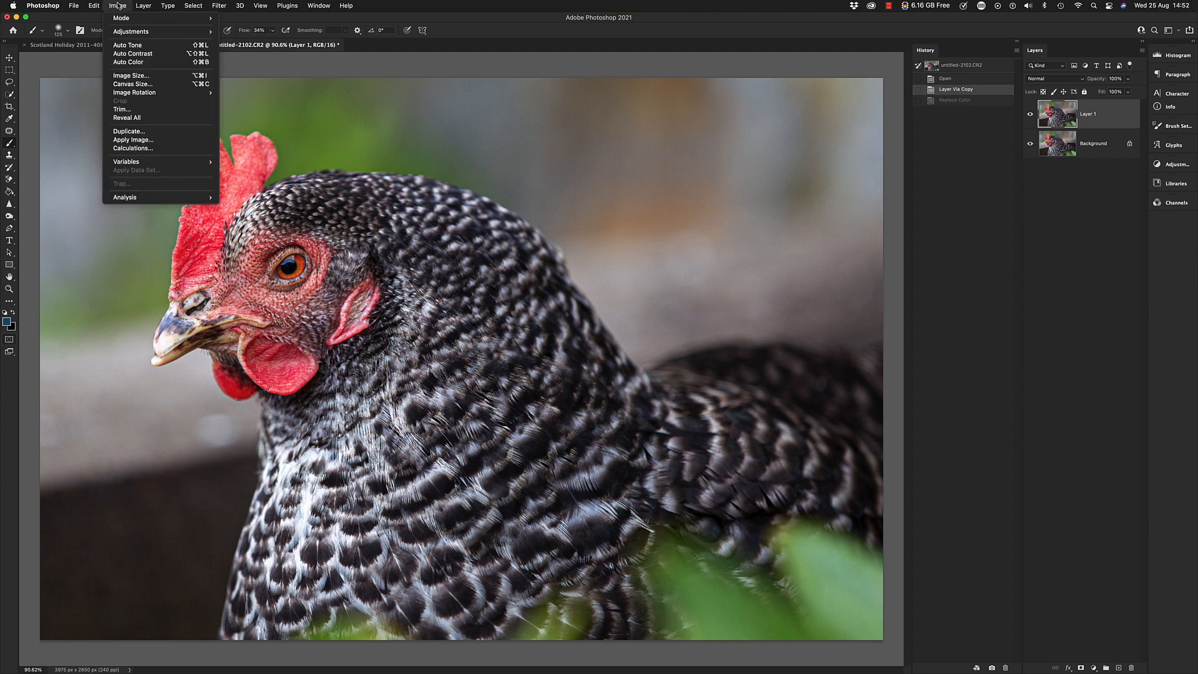
# - Apply the Auto Color correction to Layer 1 of the hen photo
pyautogui.click(189, 33)
pyautogui.click(124, 5)
pyautogui.moveTo(162, 31)
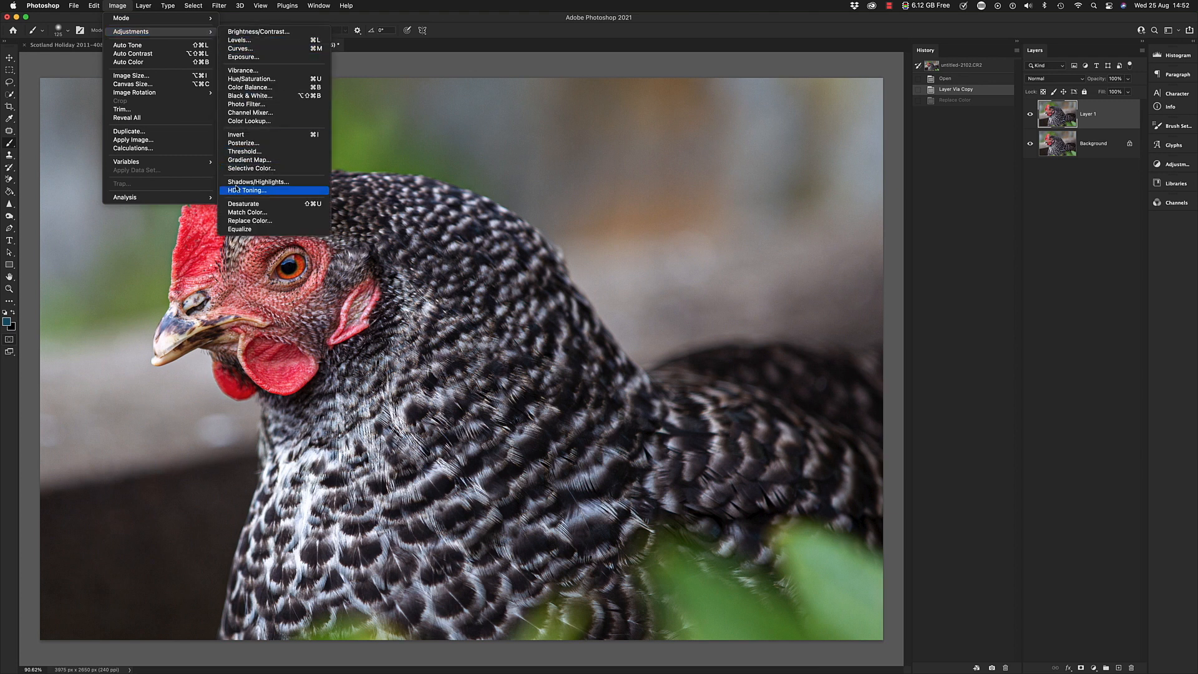
pyautogui.click(128, 62)
# - Start a Replace Color adjustment on Layer 1 and sample the red of the hen's comb as the colour to replace
pyautogui.click(119, 6)
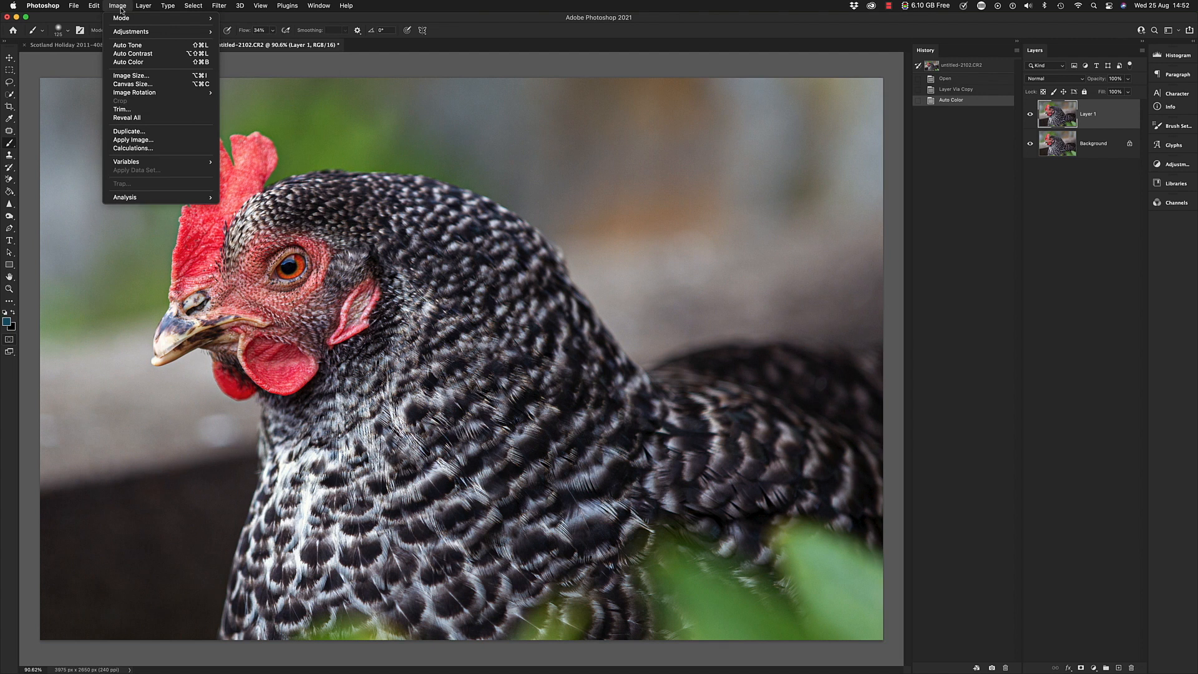
pyautogui.moveTo(128, 35)
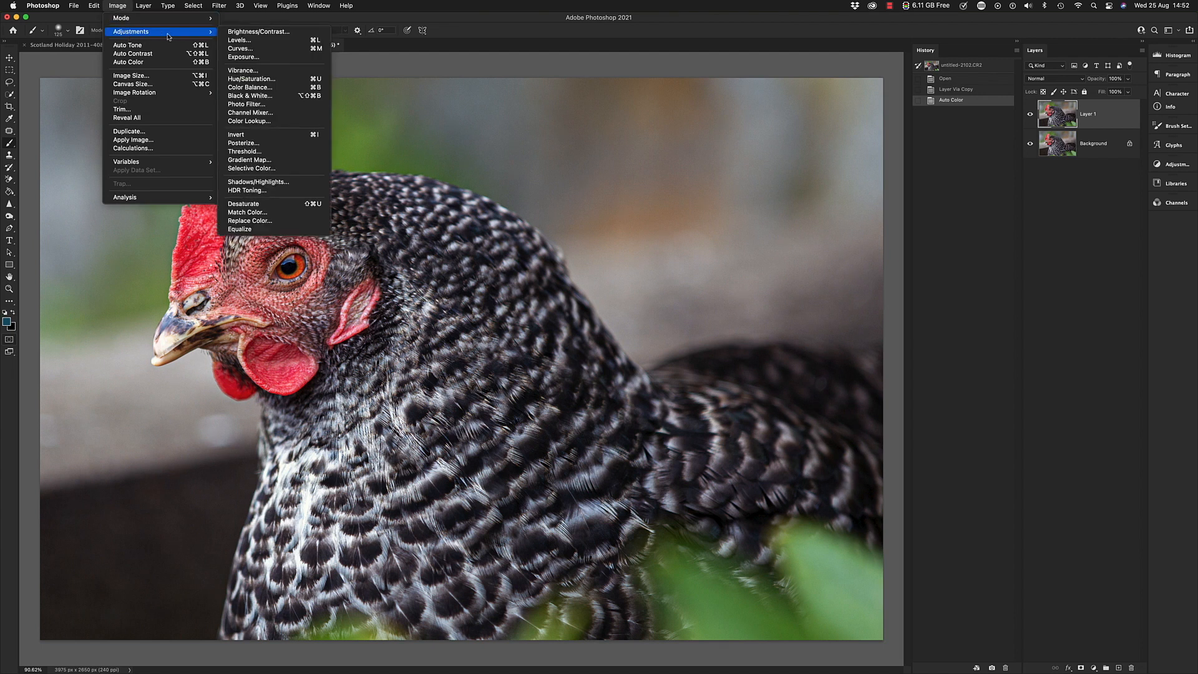
pyautogui.click(244, 221)
pyautogui.moveTo(292, 105); pyautogui.dragTo(482, 127)
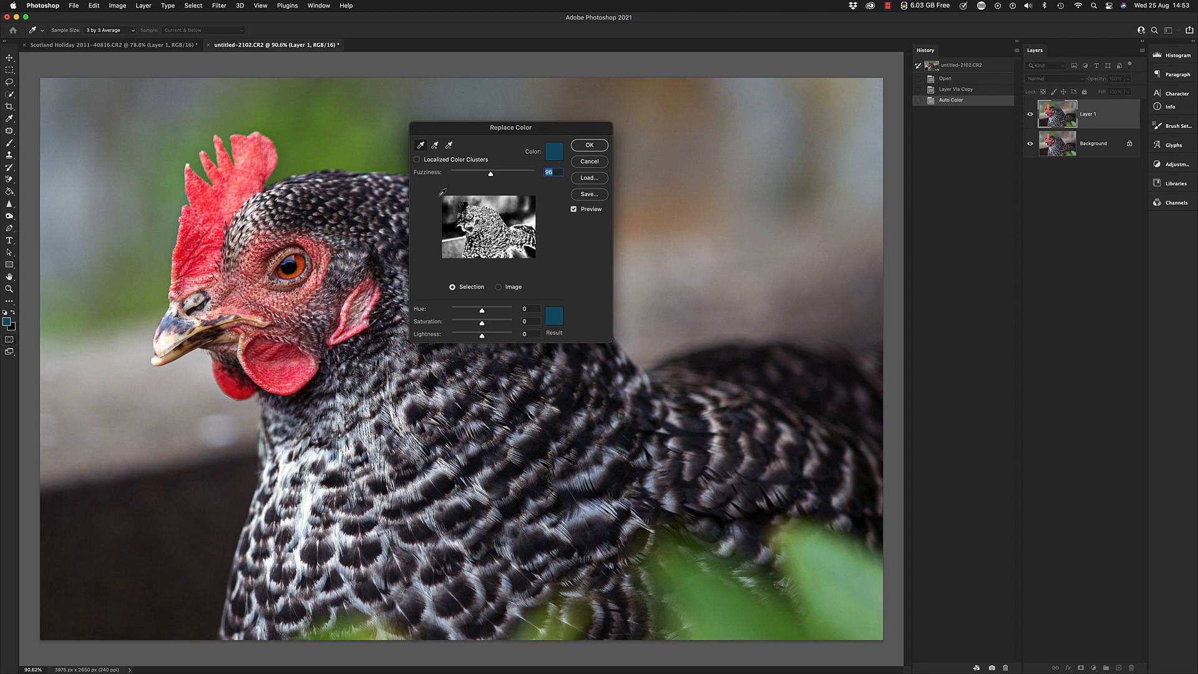
pyautogui.click(421, 147)
pyautogui.click(219, 202)
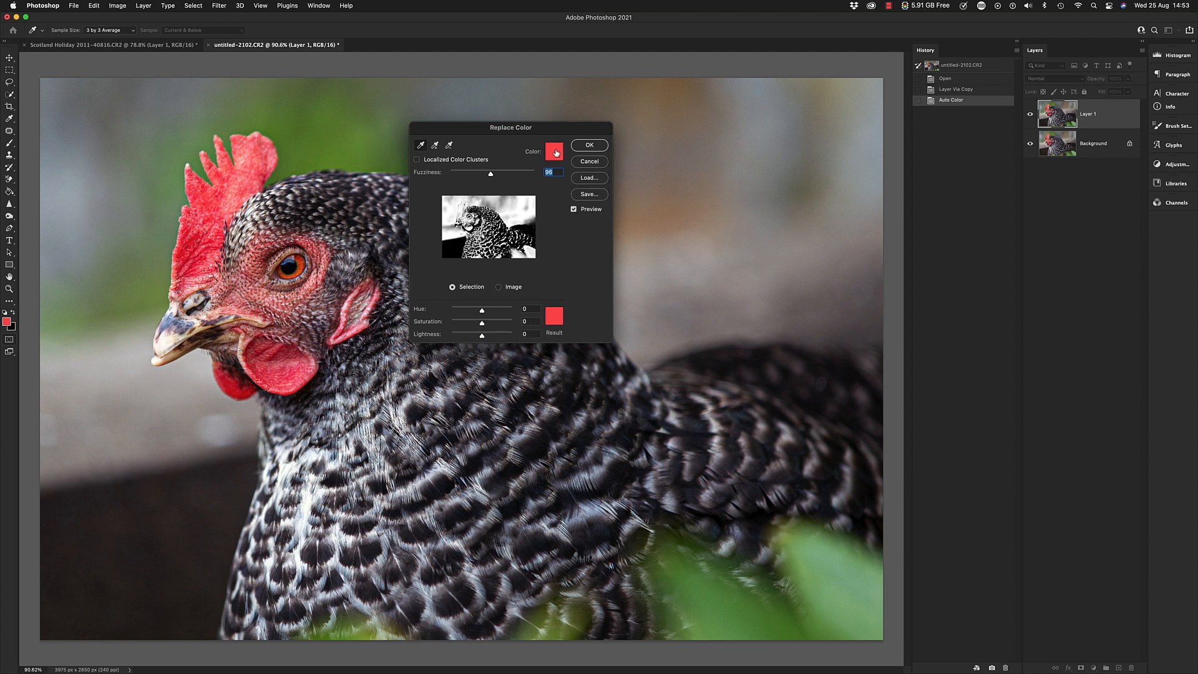
# - Set the result colour for the sampled red to a bright green with hue 154°, saturation 73% and brightness 100%
pyautogui.click(554, 317)
pyautogui.click(532, 243)
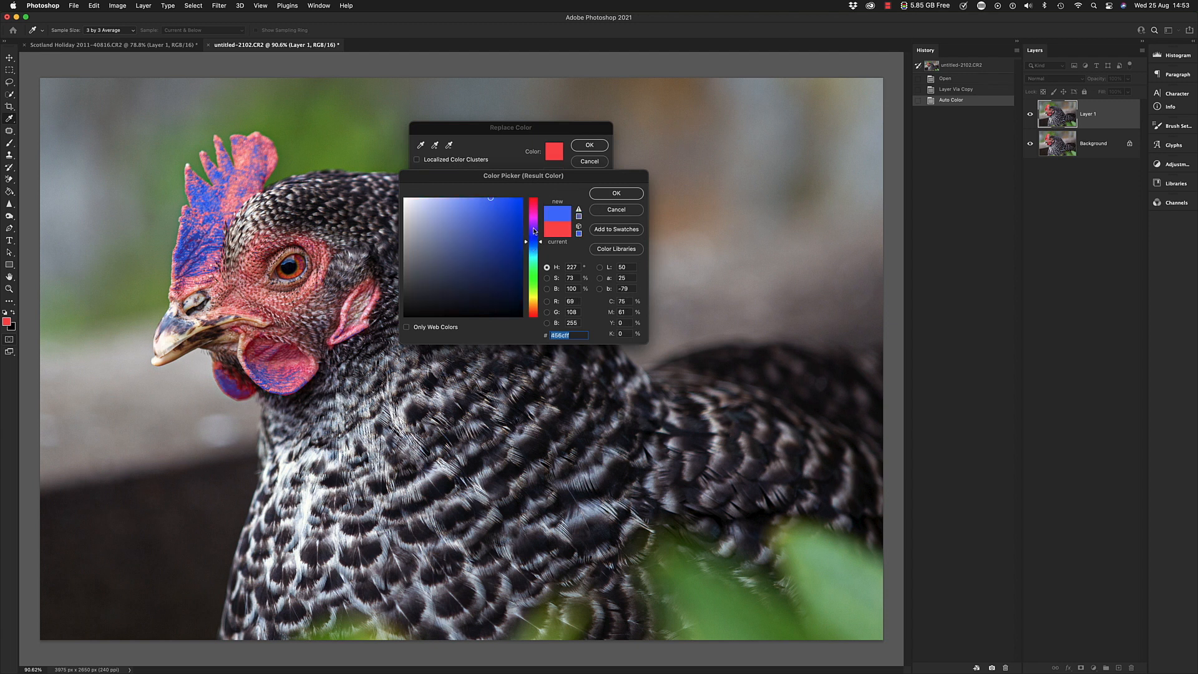
pyautogui.click(533, 228)
pyautogui.moveTo(534, 228); pyautogui.dragTo(532, 265)
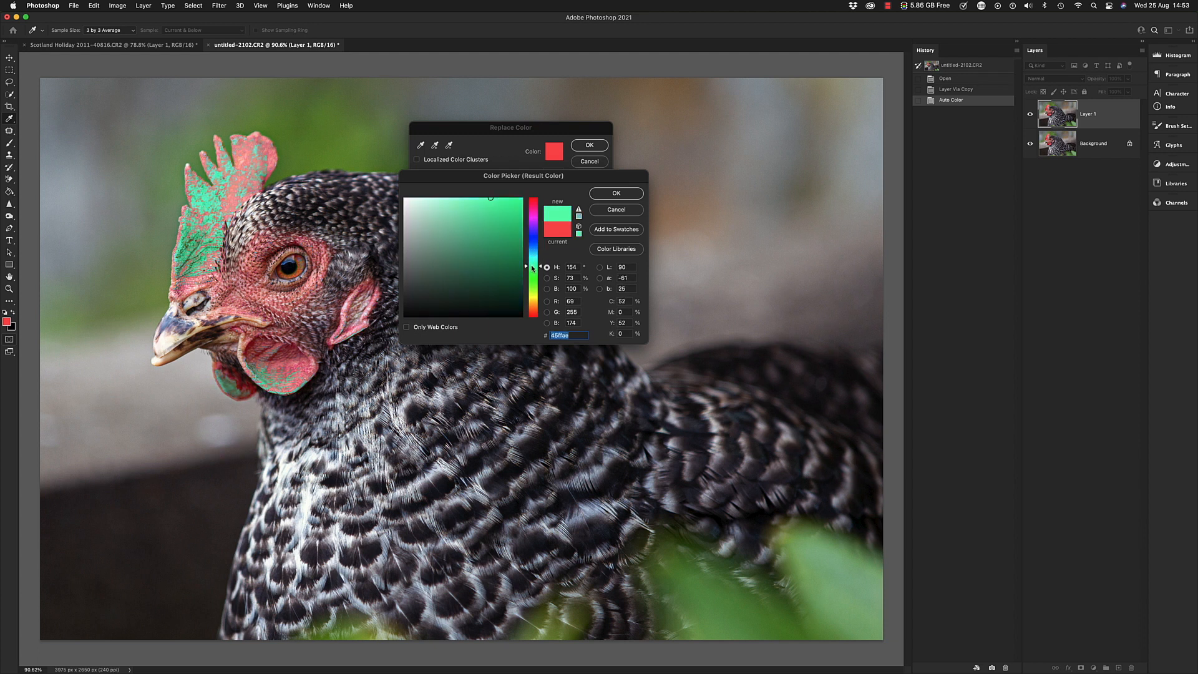
pyautogui.click(605, 194)
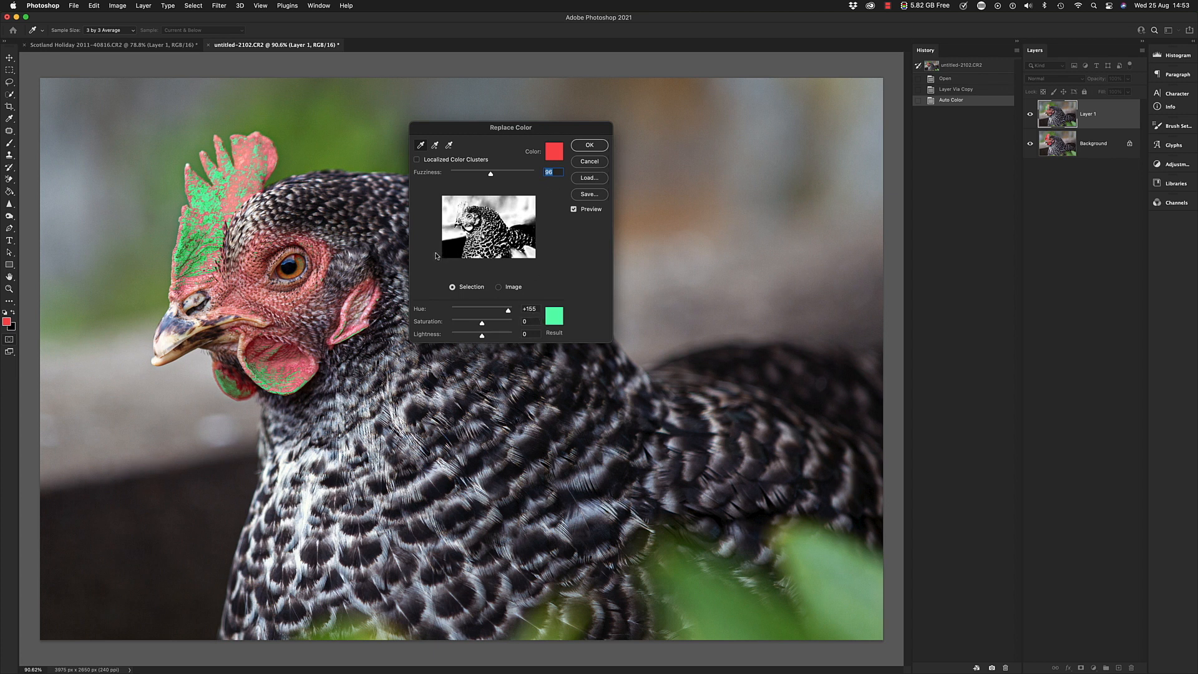
# - Sample further reds from the hen's comb, face and ear lobe for the colour replacement
pyautogui.moveTo(491, 177)
pyautogui.mouseDown()
pyautogui.moveTo(458, 172)
pyautogui.moveTo(529, 176)
pyautogui.moveTo(492, 175)
pyautogui.mouseUp()
pyautogui.click(236, 203)
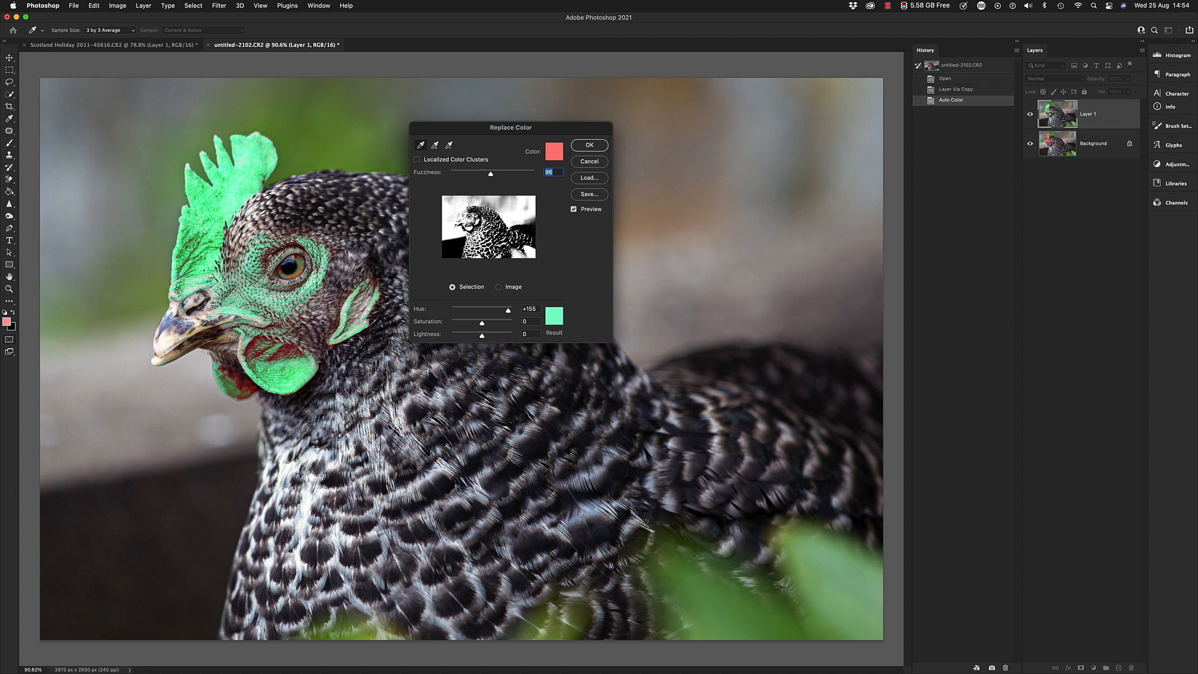
pyautogui.click(268, 263)
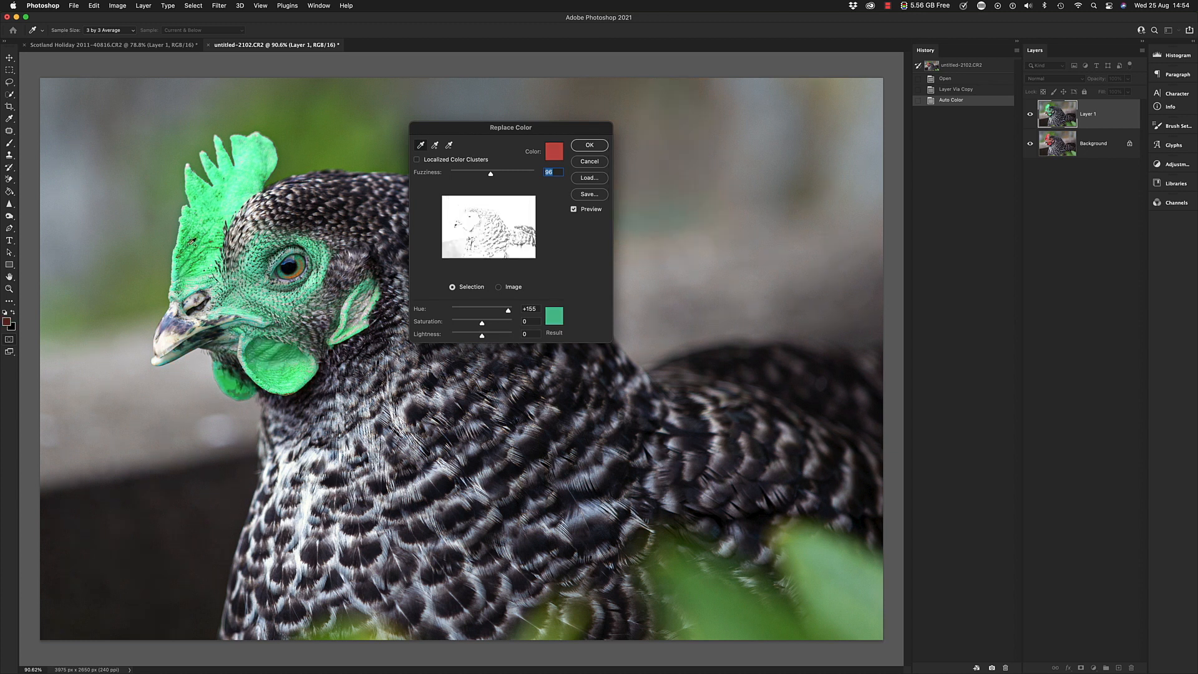
pyautogui.click(193, 240)
pyautogui.click(348, 310)
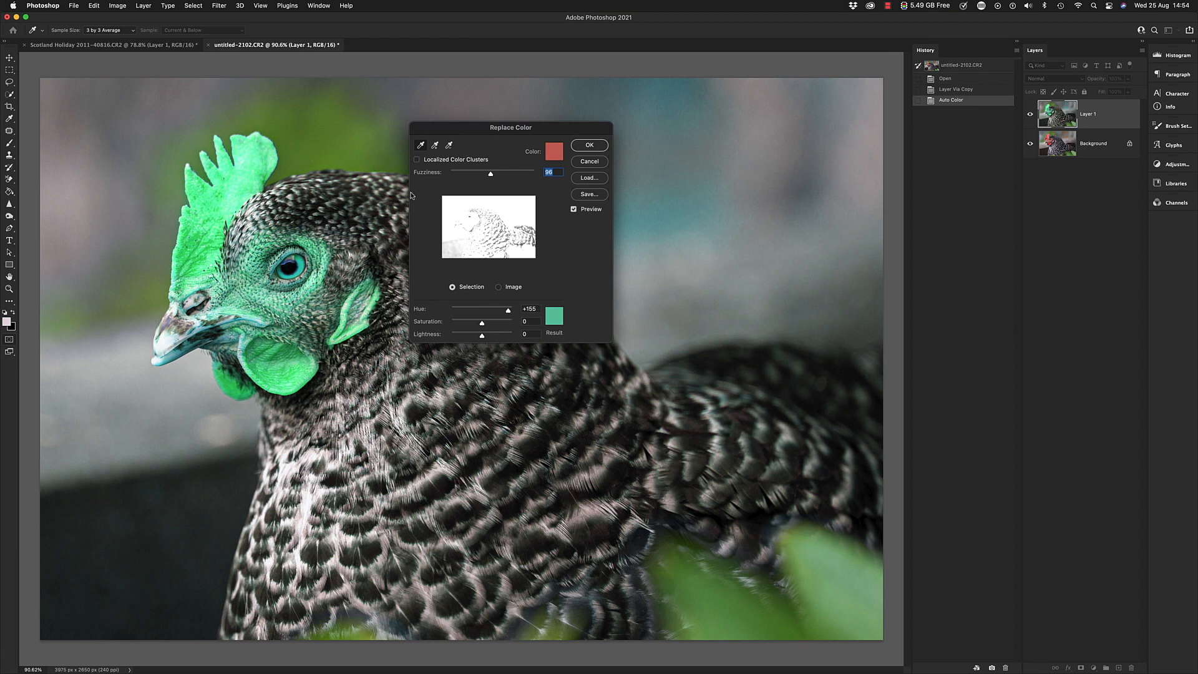
# - Set the fuzziness to 61 and the saturation to -36, and apply the colour replacement to the hen
pyautogui.moveTo(492, 179); pyautogui.dragTo(449, 180)
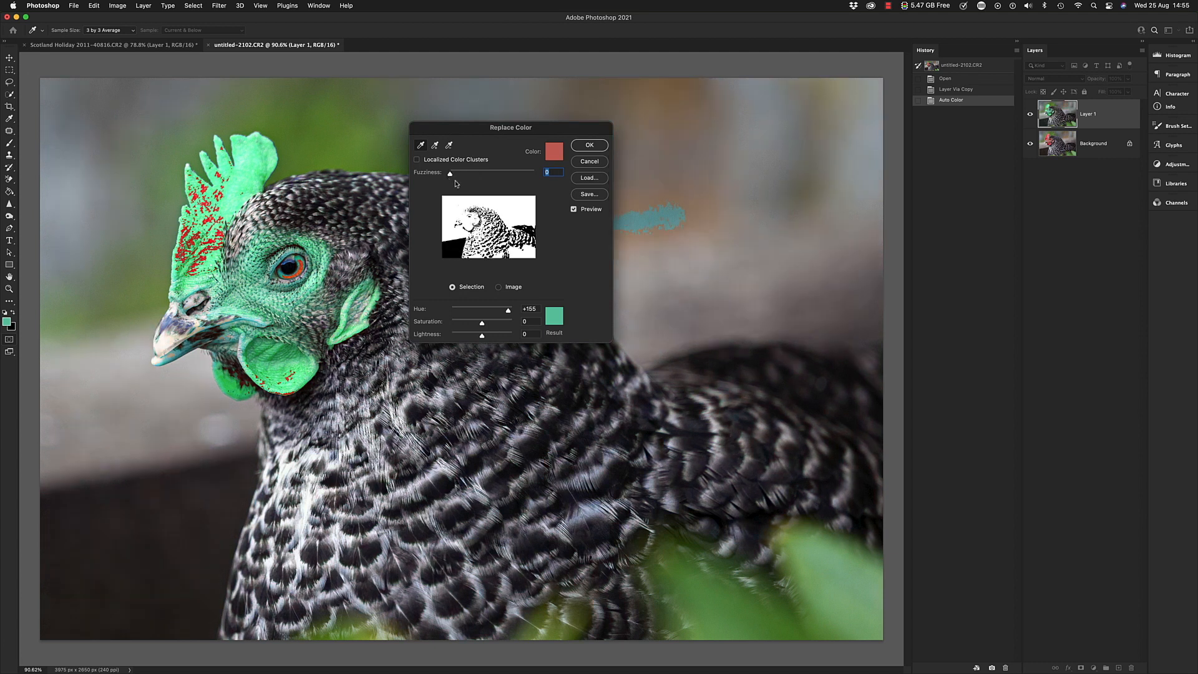
pyautogui.moveTo(453, 175); pyautogui.dragTo(474, 176)
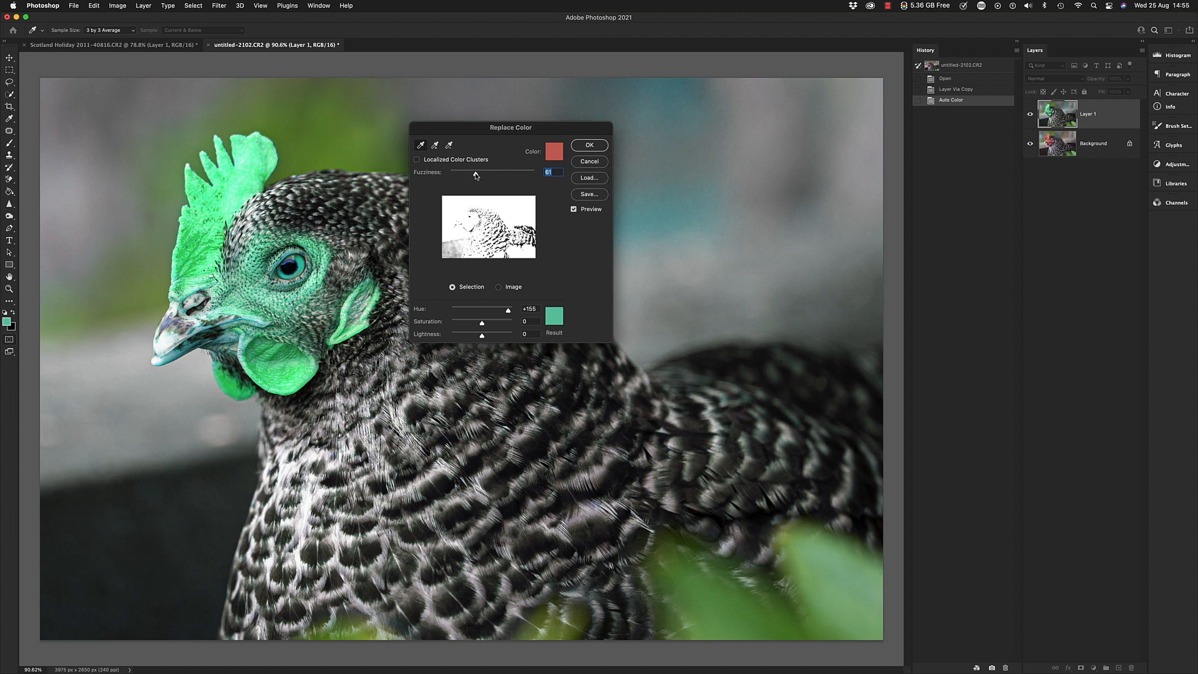
pyautogui.moveTo(482, 325); pyautogui.dragTo(471, 326)
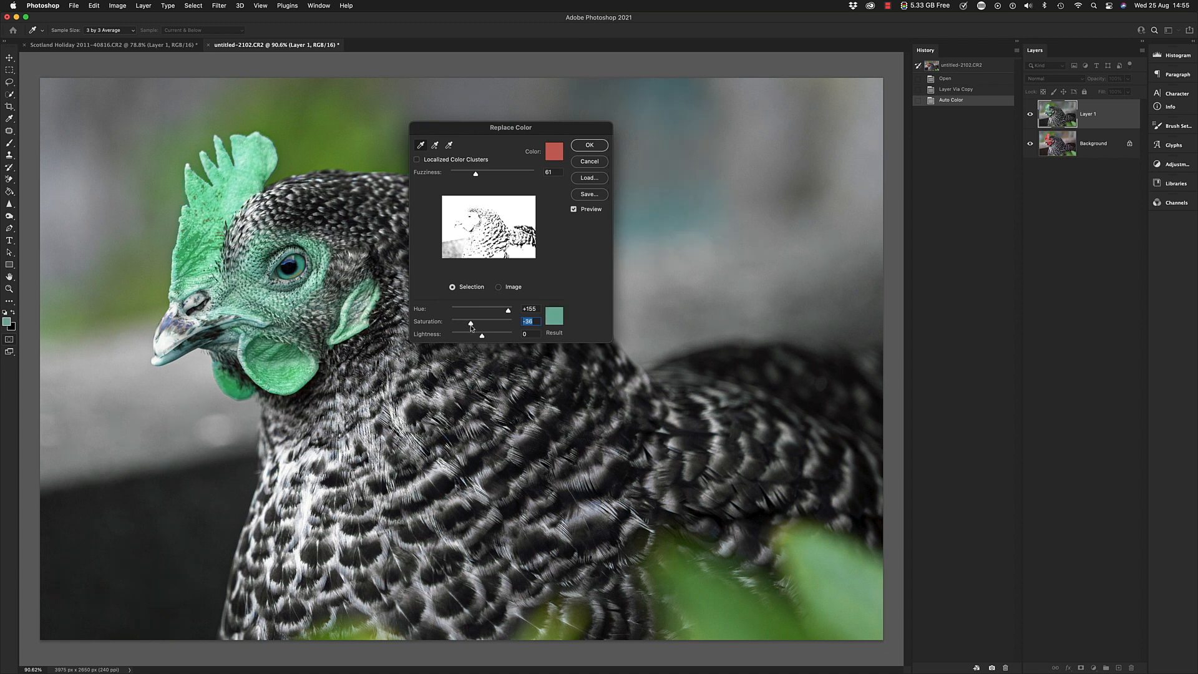
pyautogui.click(589, 145)
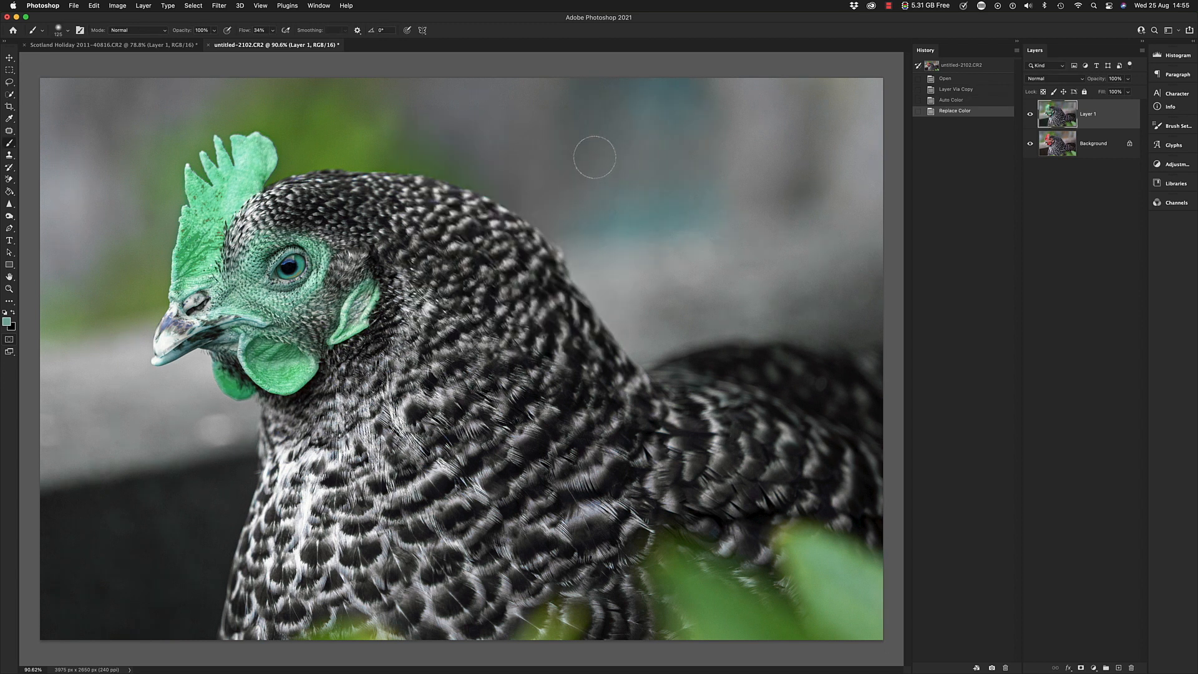
# - Switch to the Scotland Holiday snooker photo and start a Replace Color adjustment on Layer 1
pyautogui.click(93, 45)
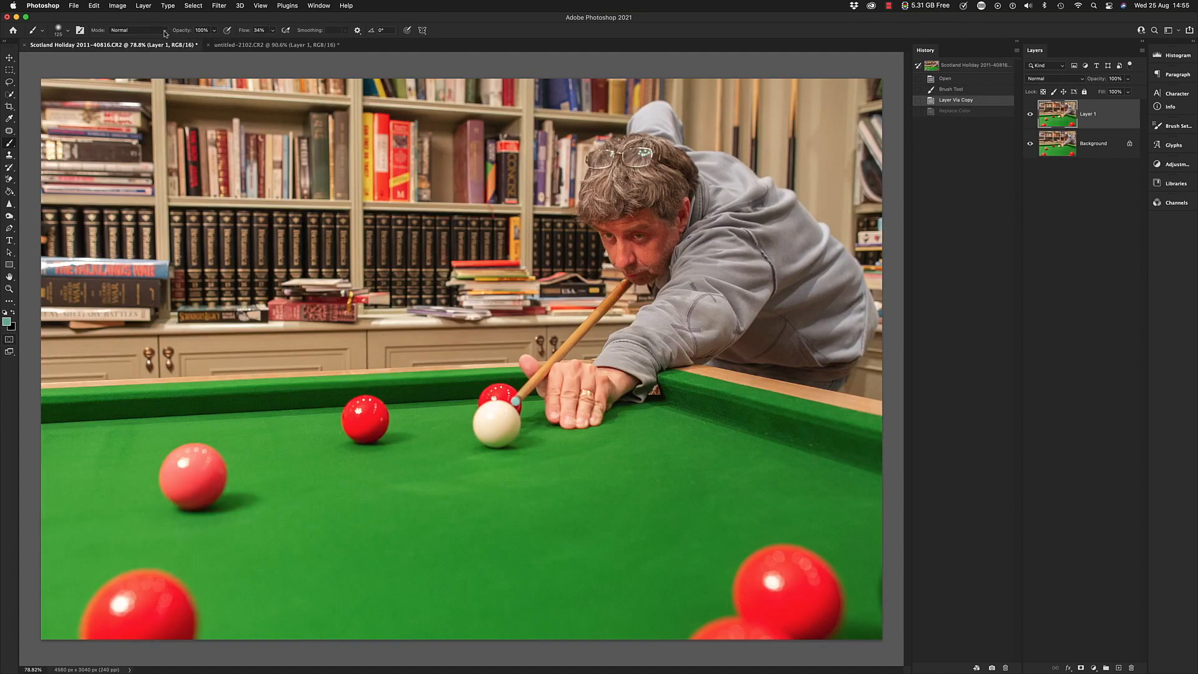
pyautogui.click(118, 6)
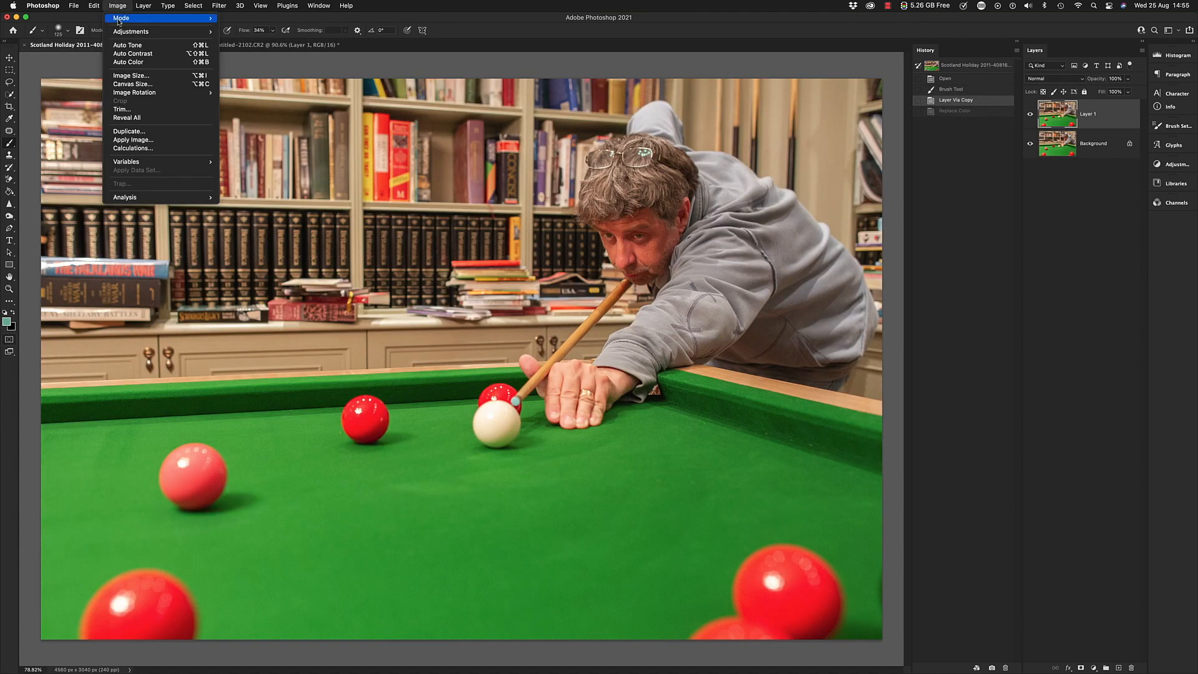
pyautogui.moveTo(145, 33)
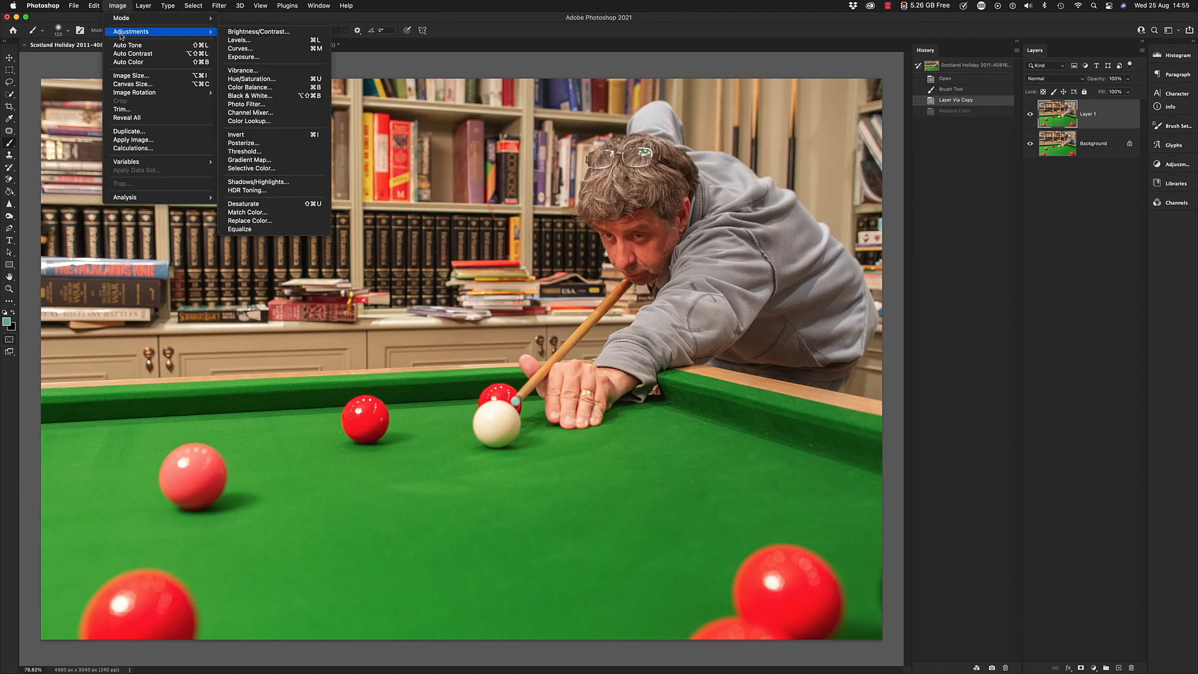
pyautogui.click(250, 221)
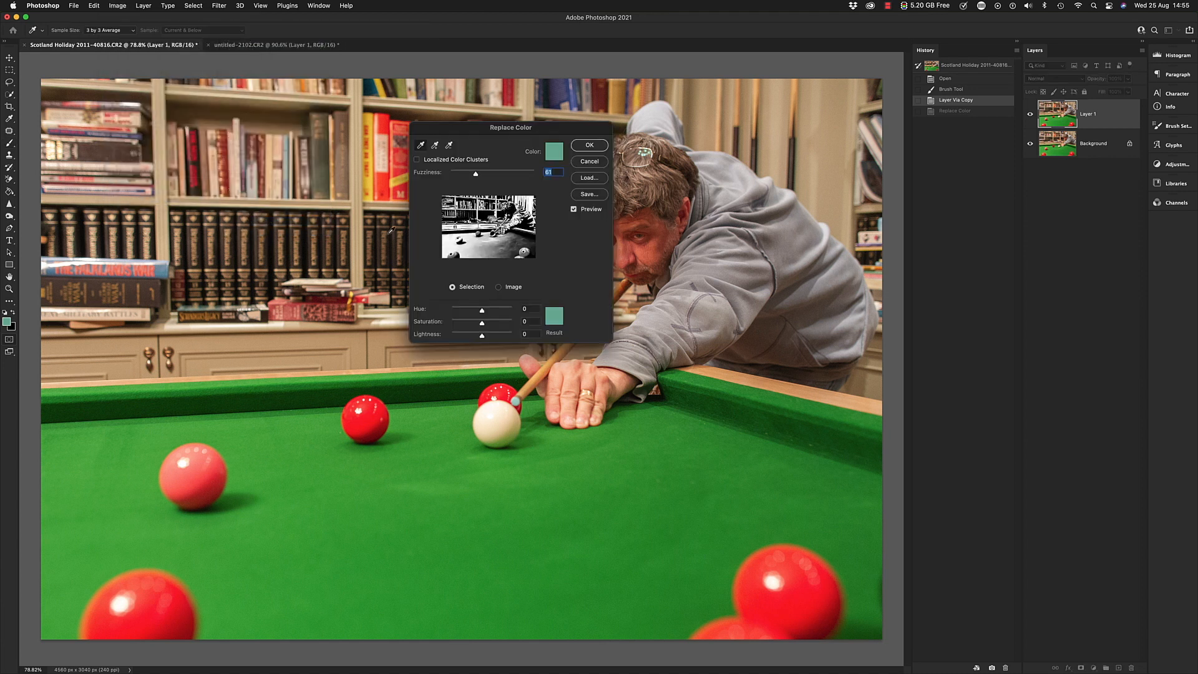
# - Set the colour to replace to the green of the snooker table cloth, #249d2c
pyautogui.click(554, 154)
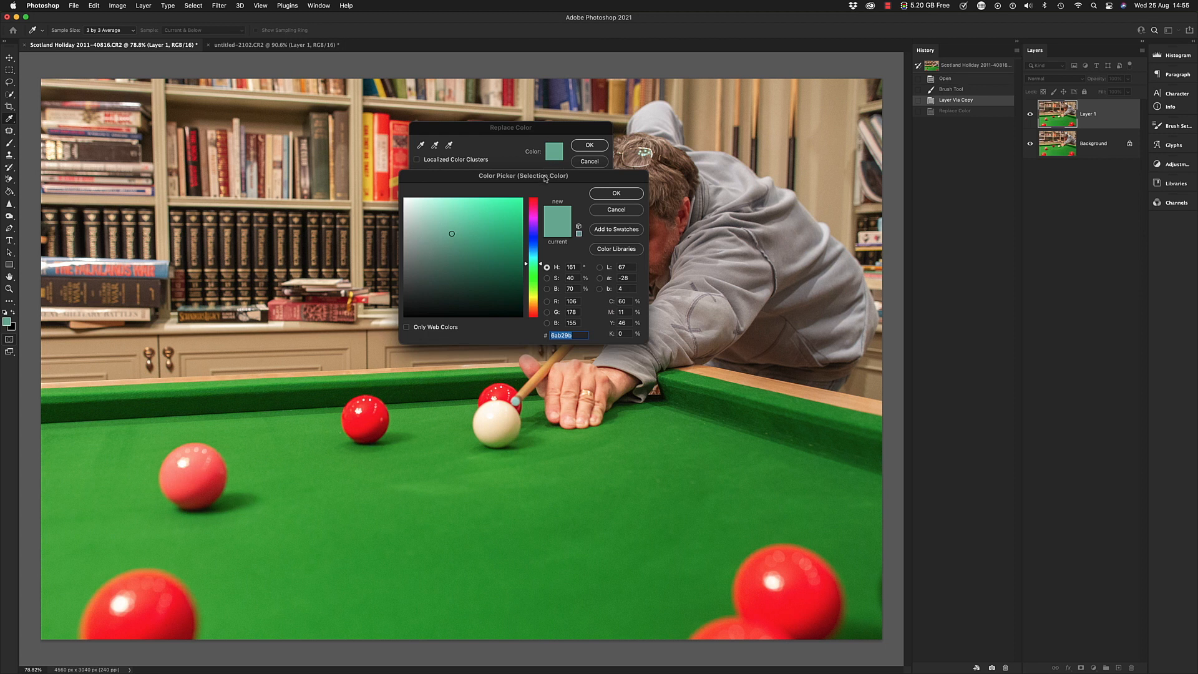
pyautogui.click(608, 210)
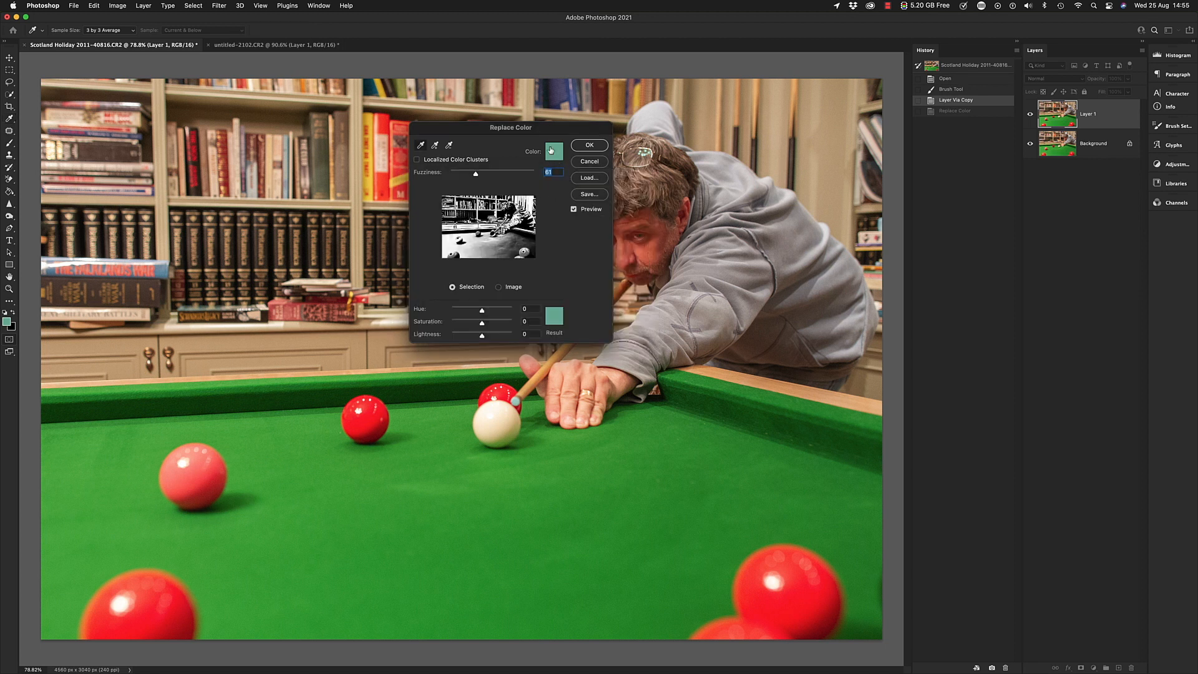
pyautogui.click(553, 154)
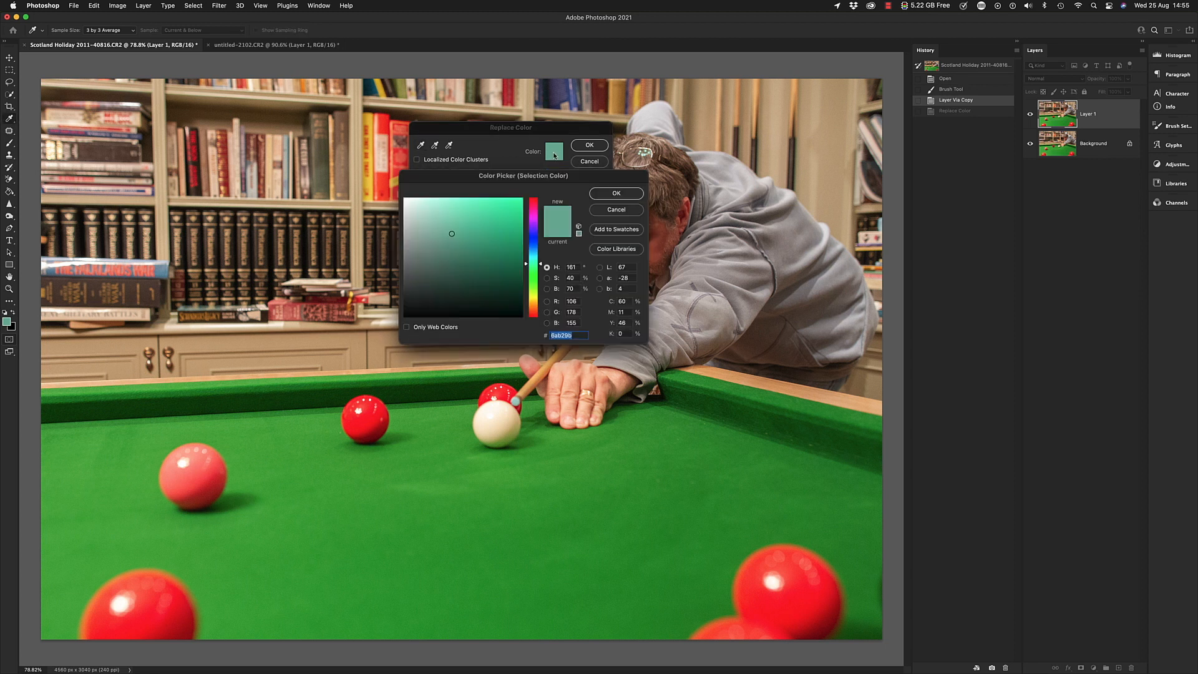
pyautogui.click(518, 516)
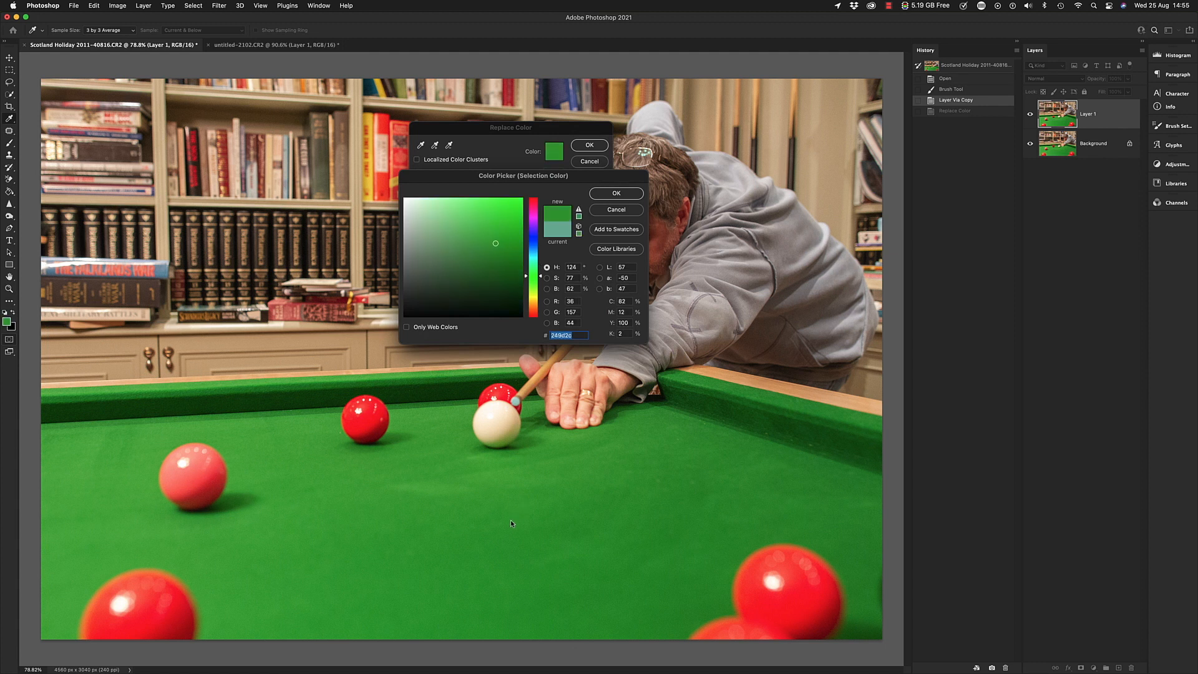
pyautogui.moveTo(466, 174); pyautogui.dragTo(717, 253)
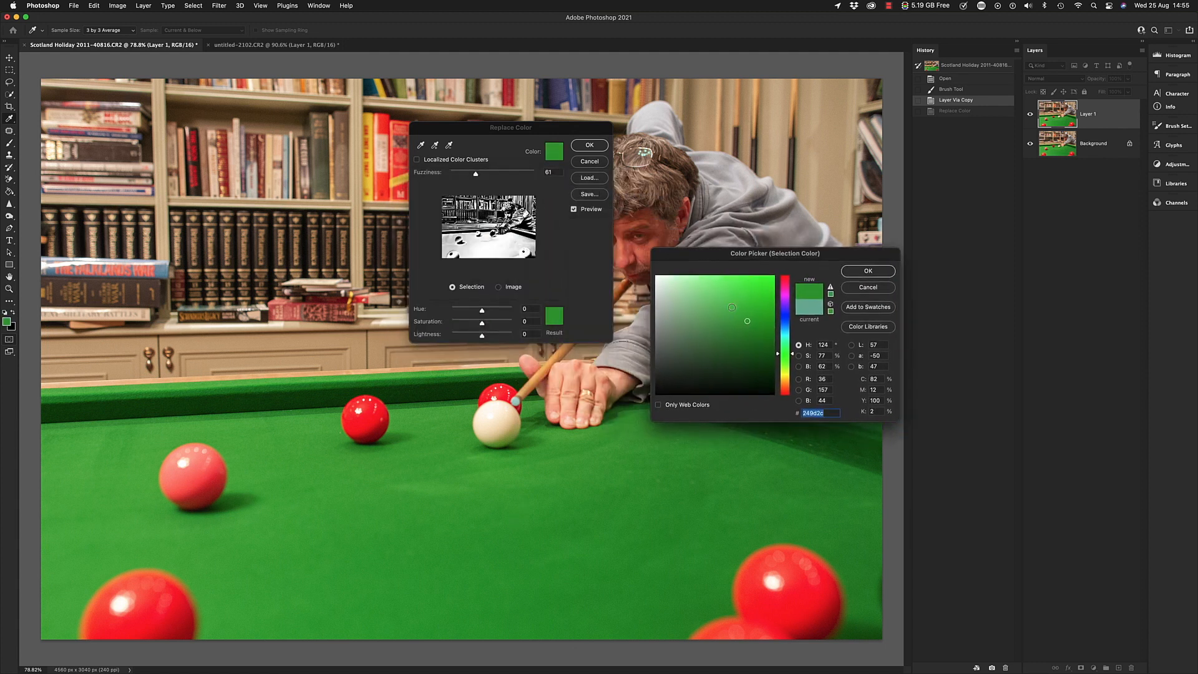
pyautogui.click(859, 272)
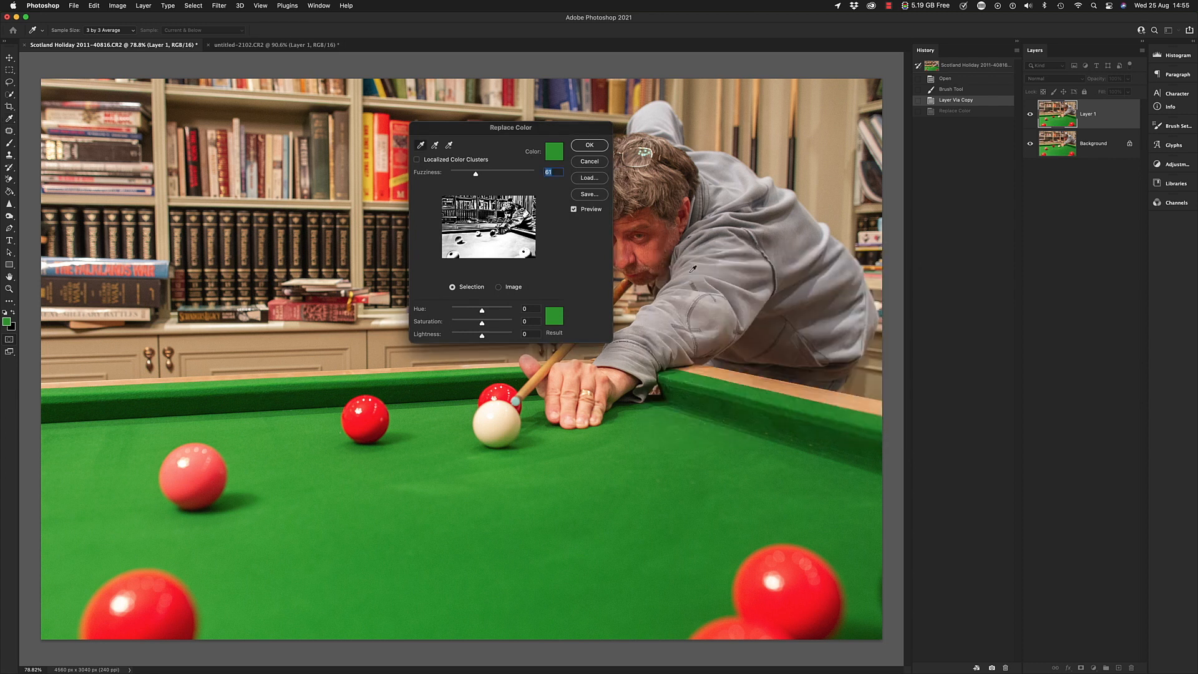
# - Set the result colour for the table cloth to magenta with hue 316°, saturation 76% and brightness 78%
pyautogui.click(553, 320)
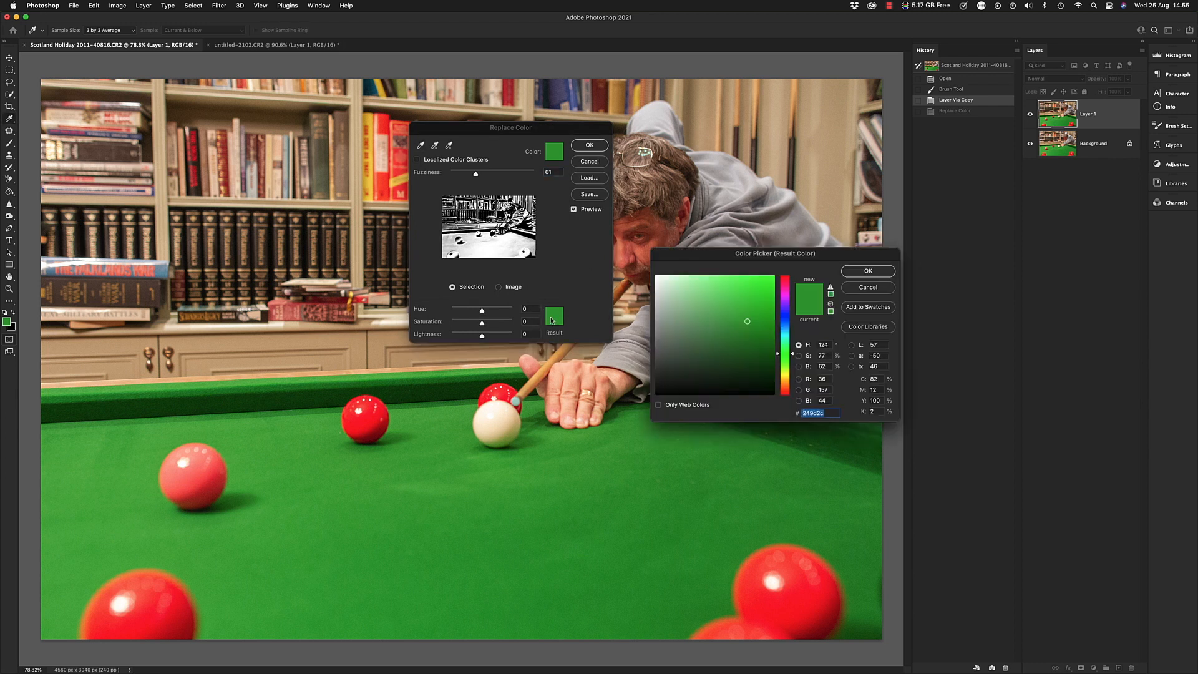
pyautogui.click(784, 314)
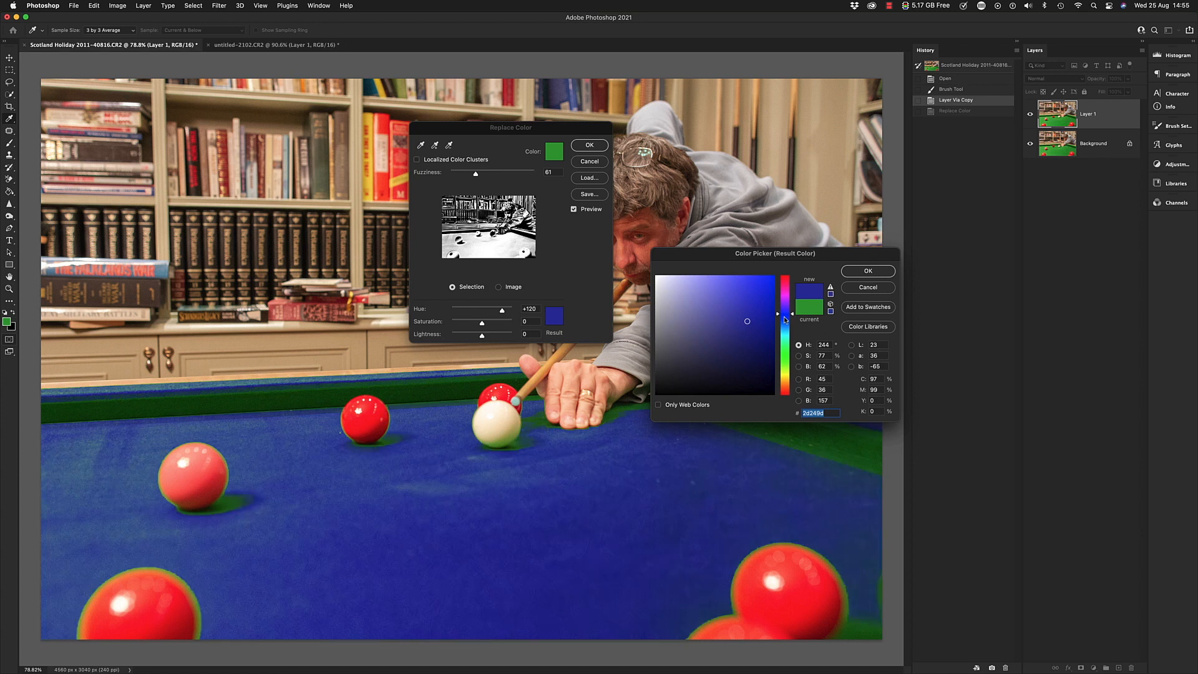
pyautogui.click(785, 292)
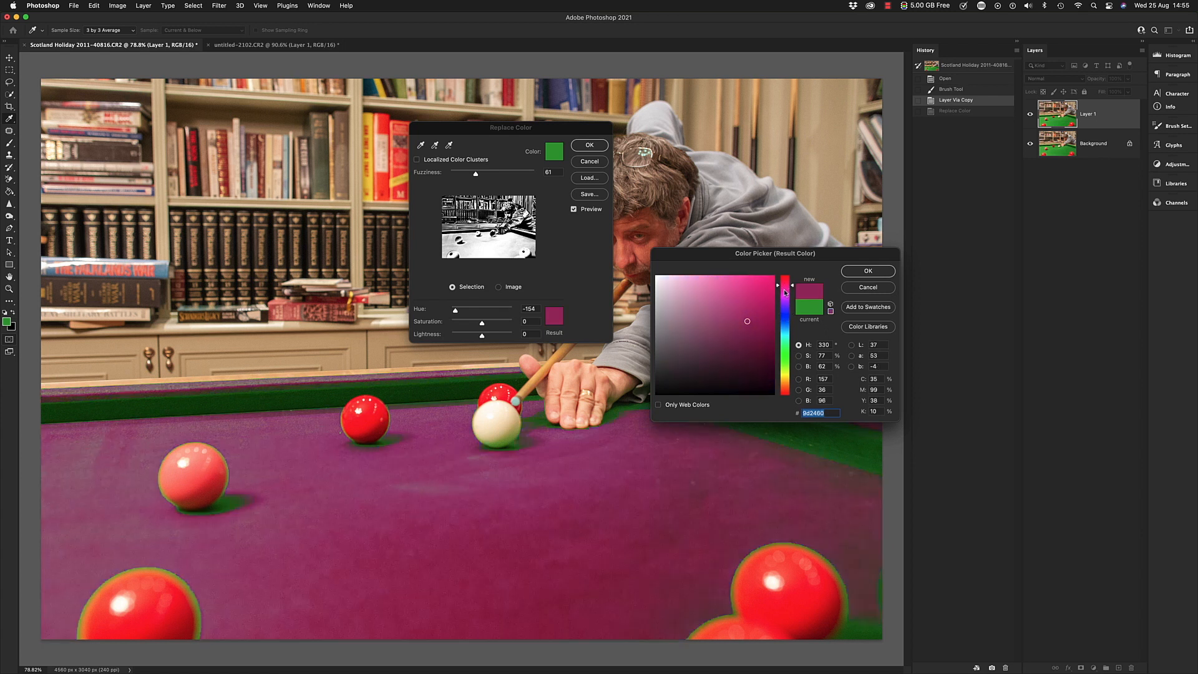
pyautogui.click(746, 302)
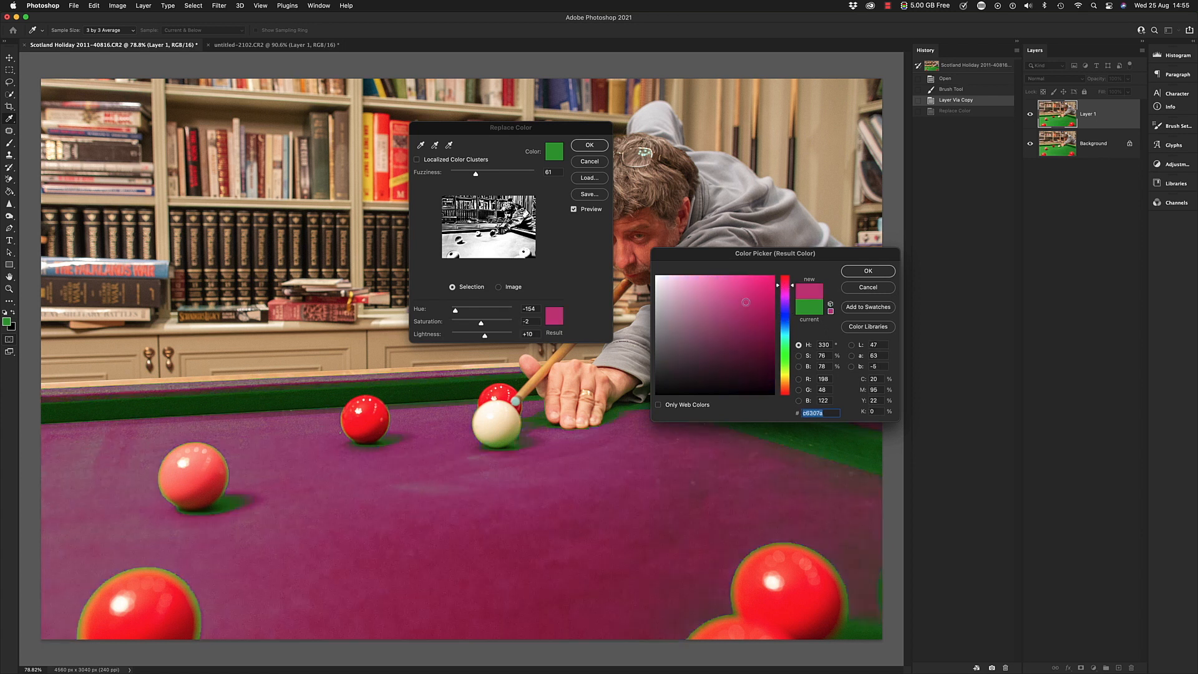
pyautogui.click(785, 292)
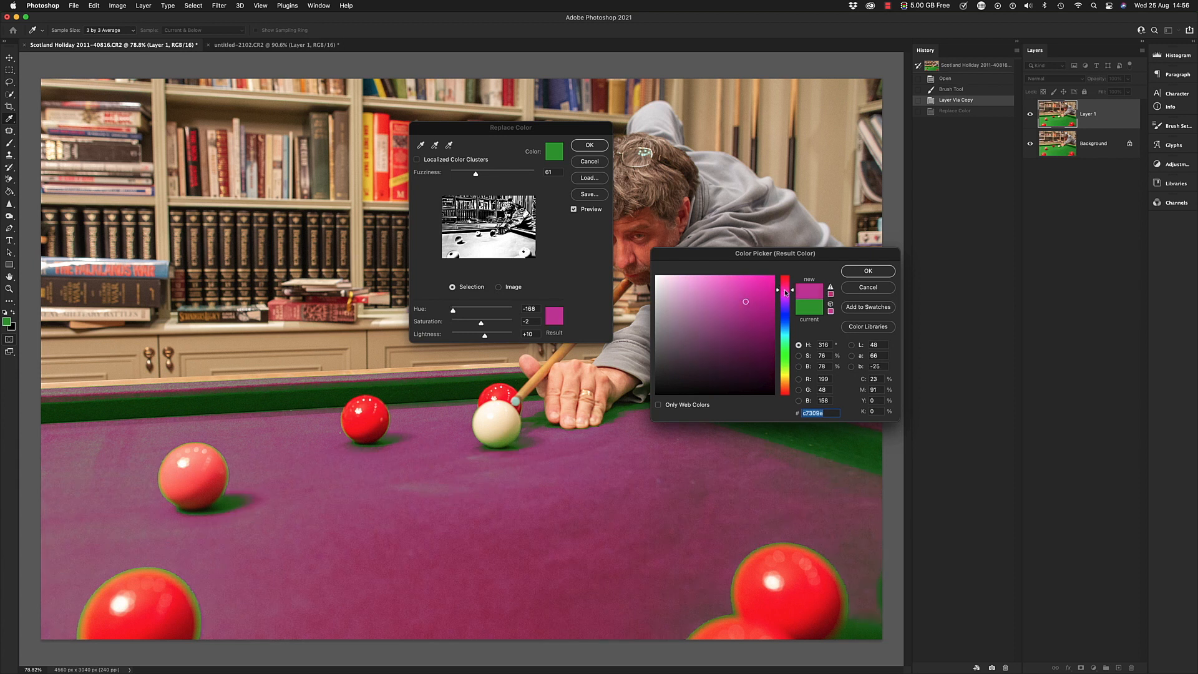
pyautogui.click(863, 271)
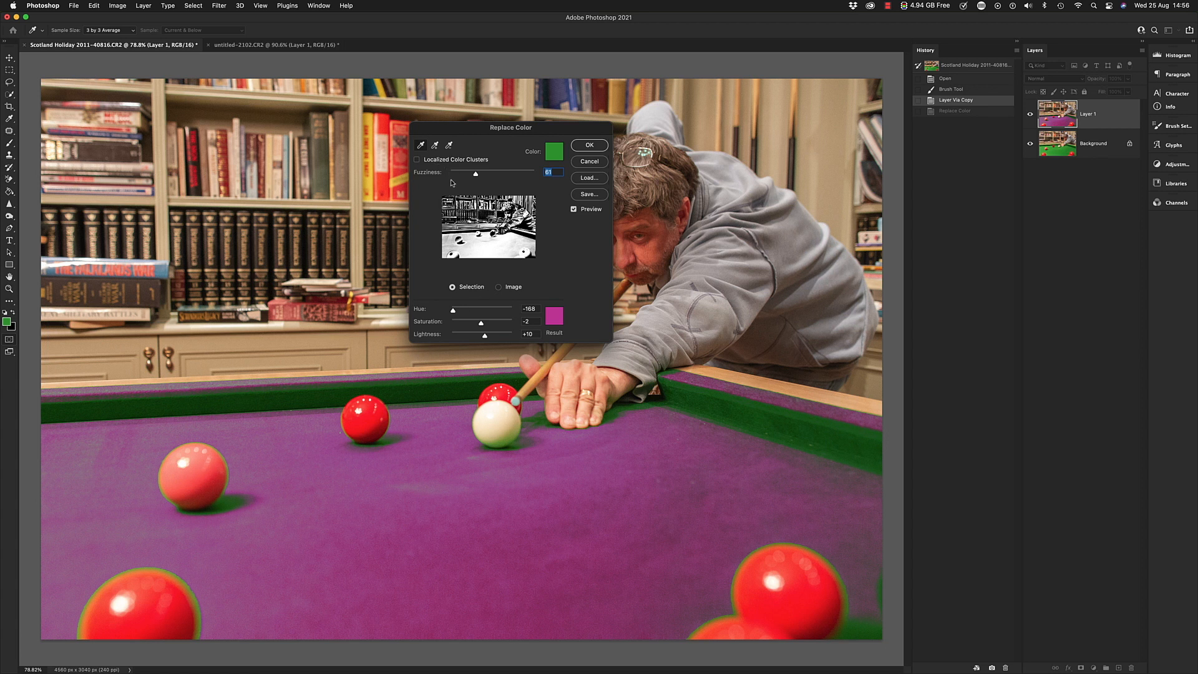
# - Sample the green of the table's far cushion, set the saturation to +8 and apply the colour replacement
pyautogui.click(443, 397)
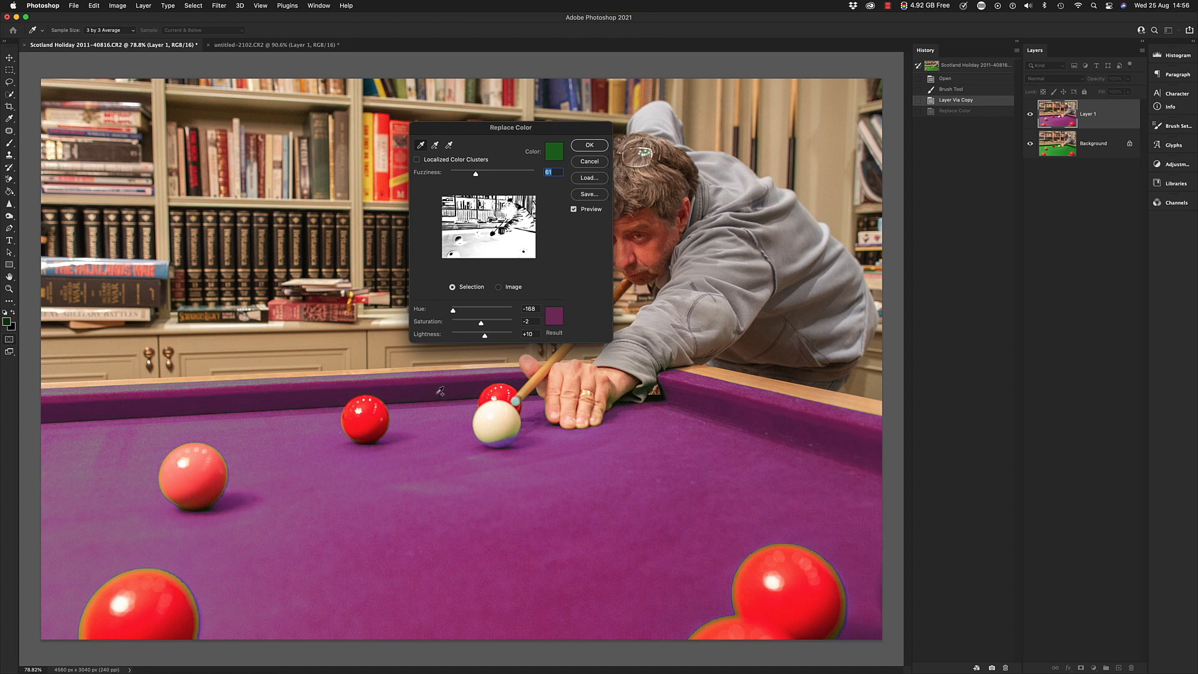
pyautogui.click(490, 323)
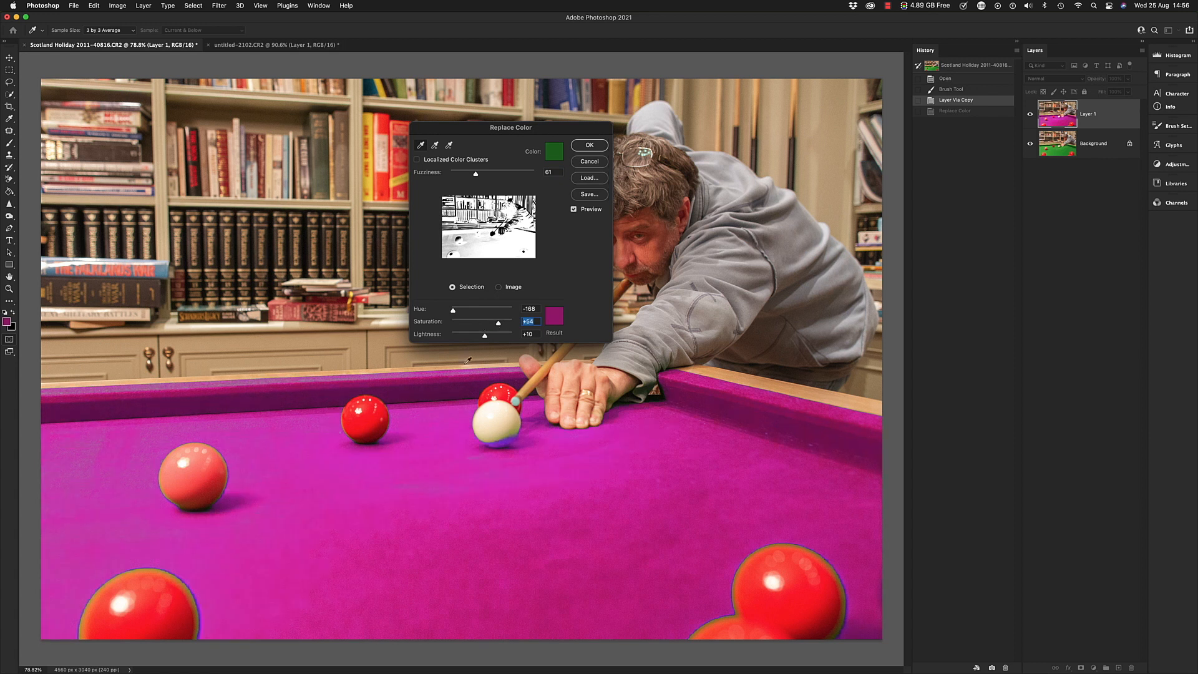
pyautogui.click(485, 323)
pyautogui.click(467, 372)
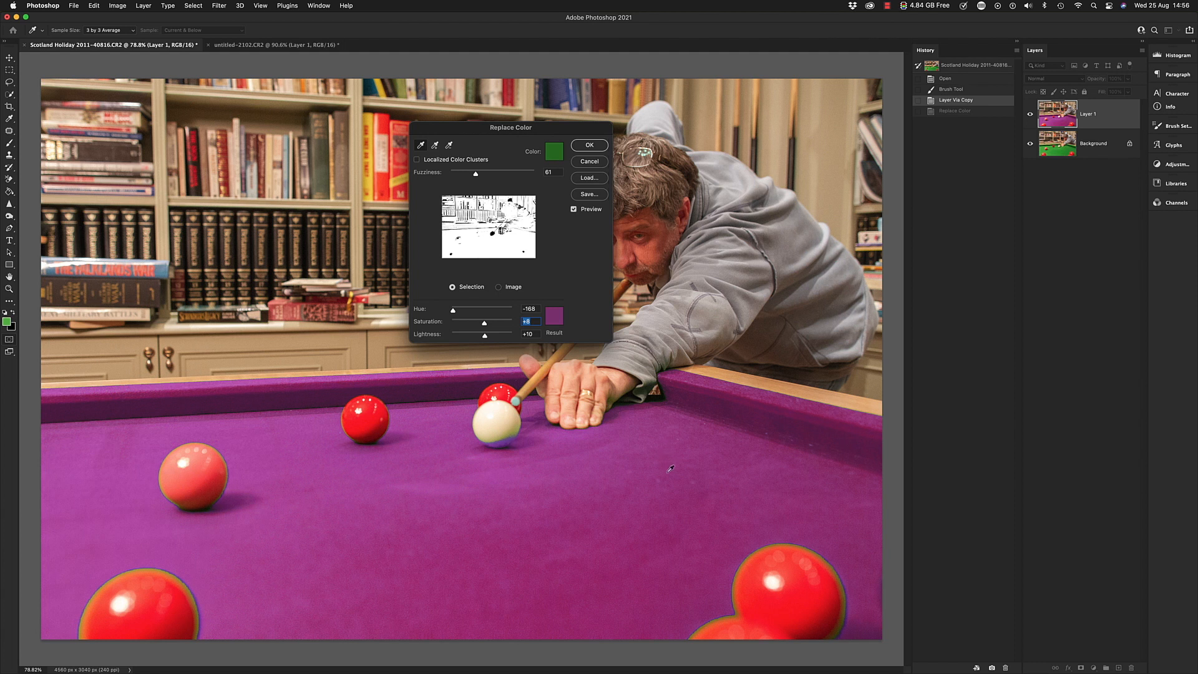
pyautogui.click(586, 145)
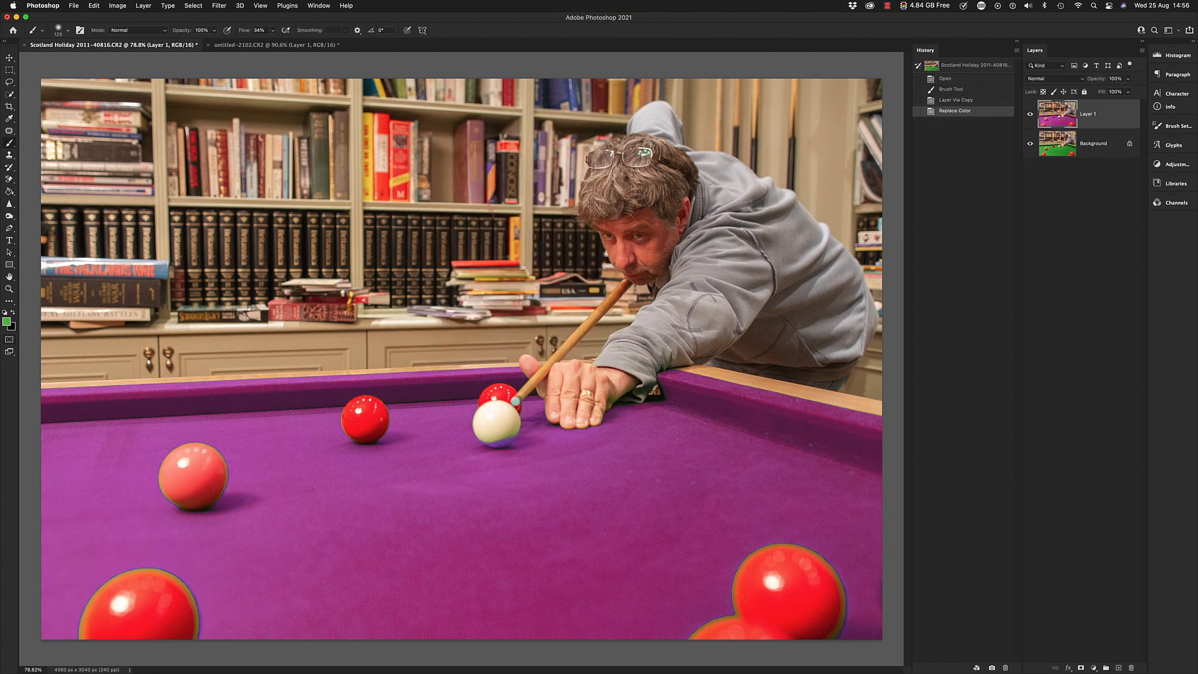